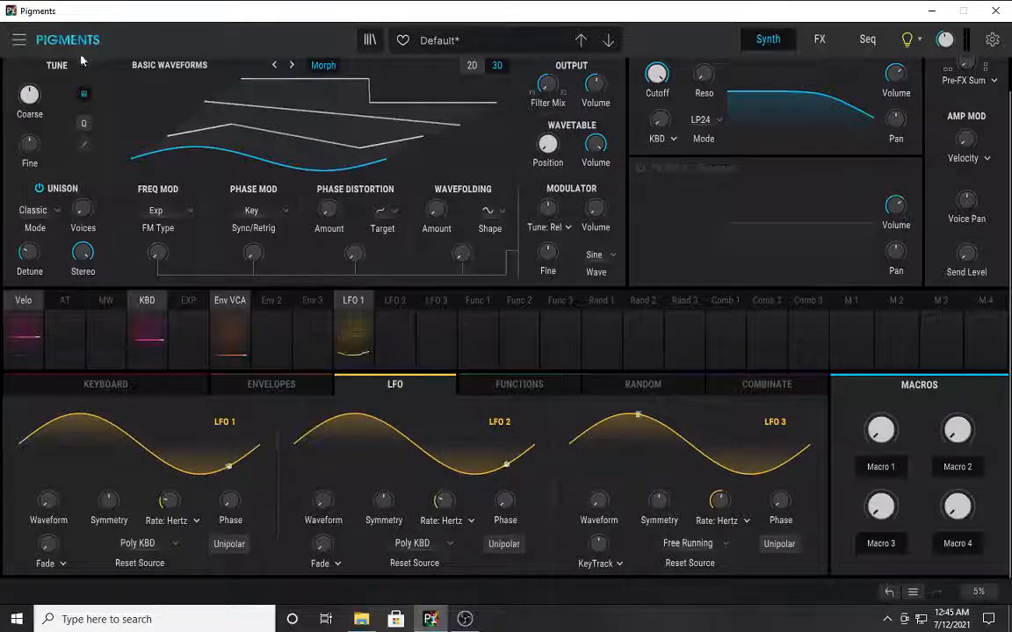
Step: Set the Engine 1 type to Analog
{"action": "scroll", "coordinate": [235, 144], "scroll_direction": "up", "scroll_amount": 1}
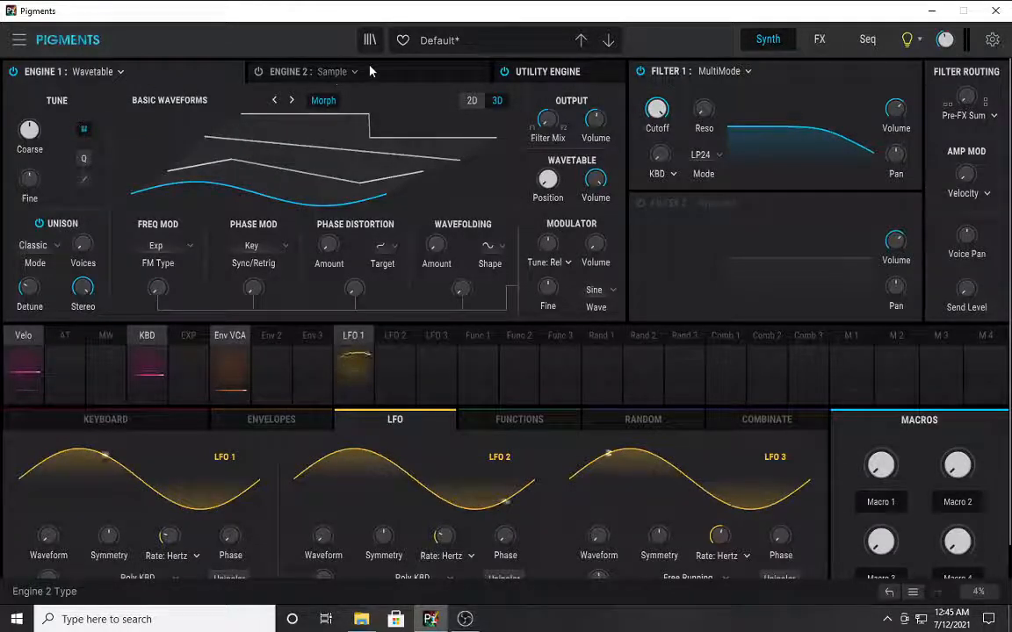
{"action": "left_click", "coordinate": [117, 74]}
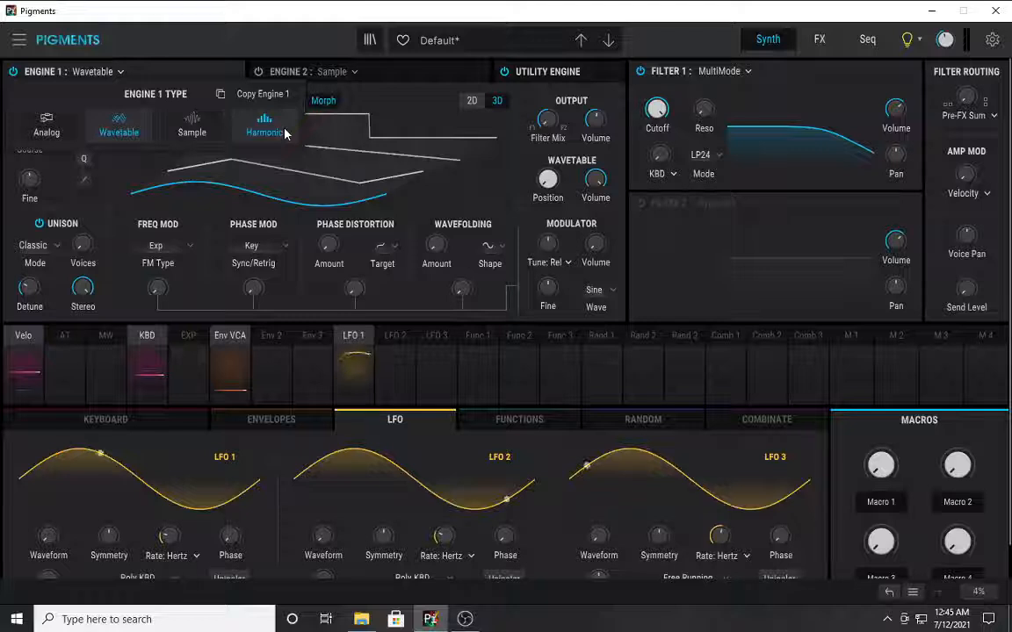
{"action": "left_click", "coordinate": [394, 105]}
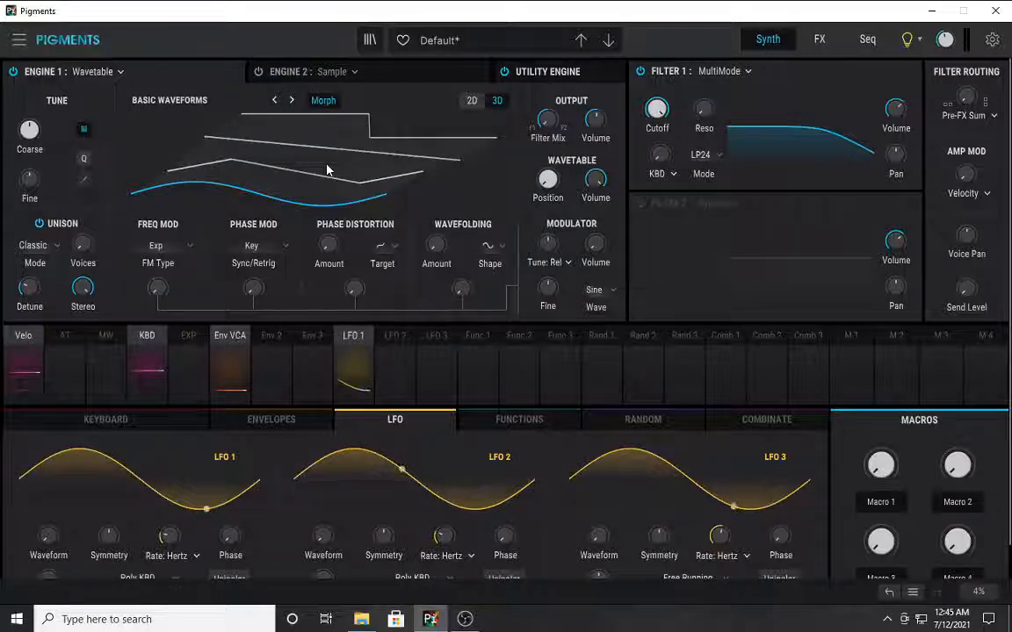
{"action": "left_click", "coordinate": [121, 74]}
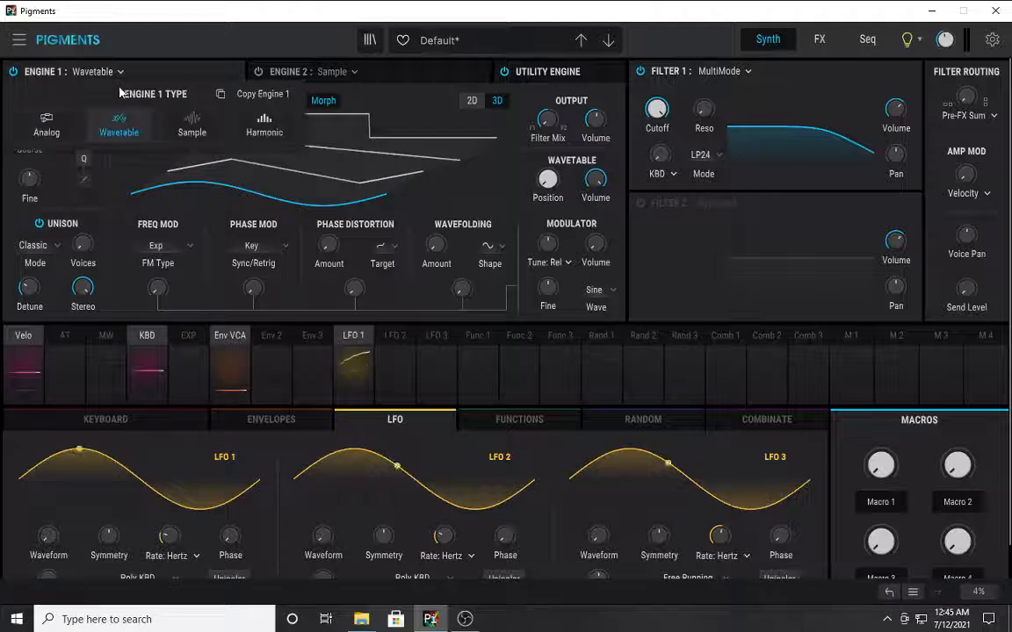
{"action": "left_click", "coordinate": [67, 133]}
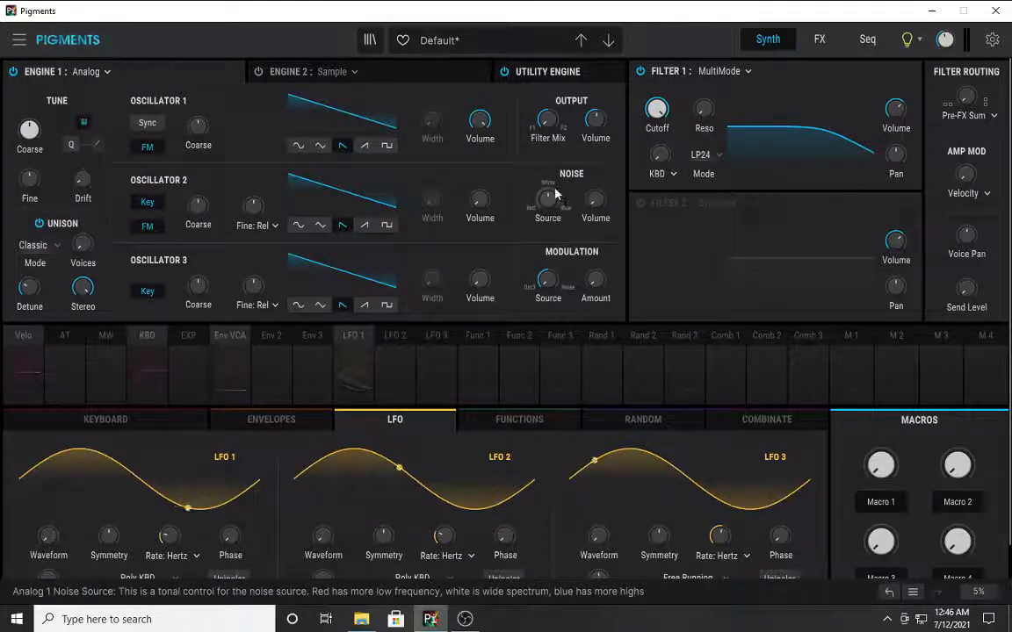
Step: Centre Engine 1's Filter Mix between the two filters and turn on Filter 2
{"action": "mouse_move", "coordinate": [553, 200]}
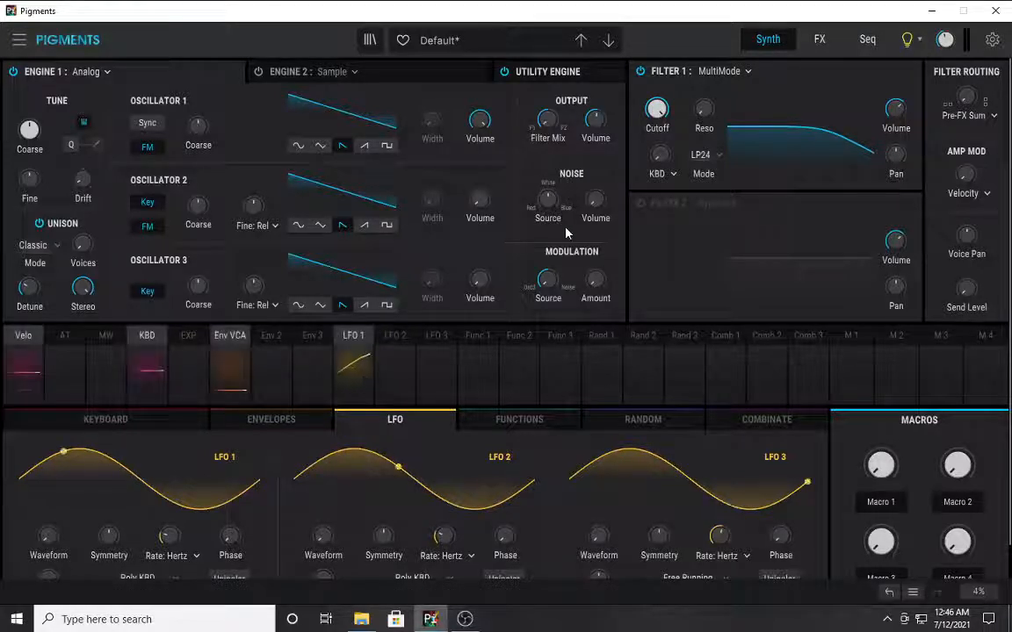
{"action": "mouse_move", "coordinate": [565, 110]}
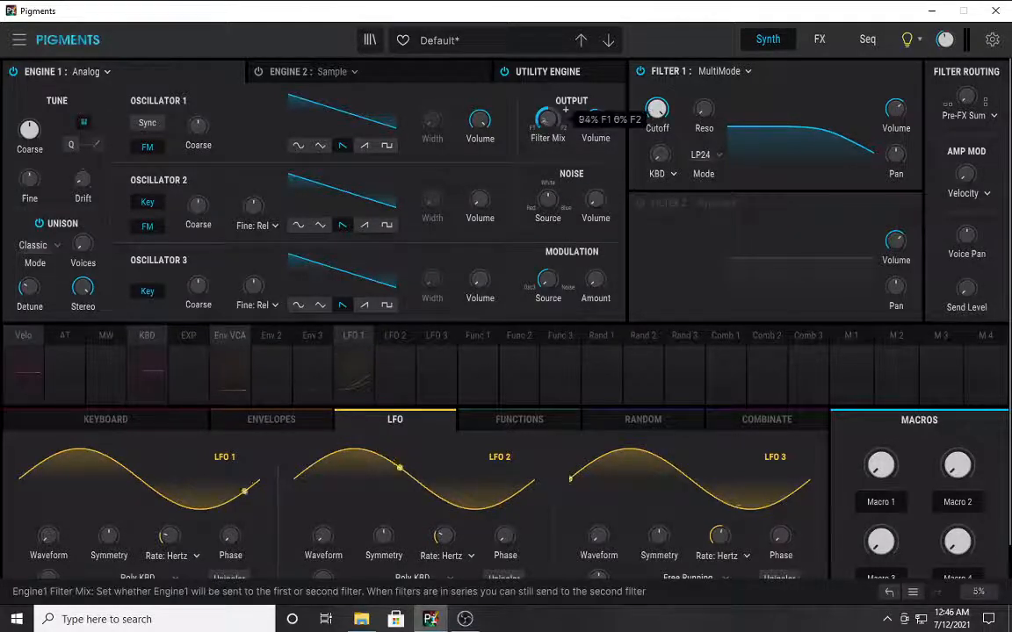
{"action": "left_click_drag", "start_coordinate": [550, 119], "coordinate": [555, 148]}
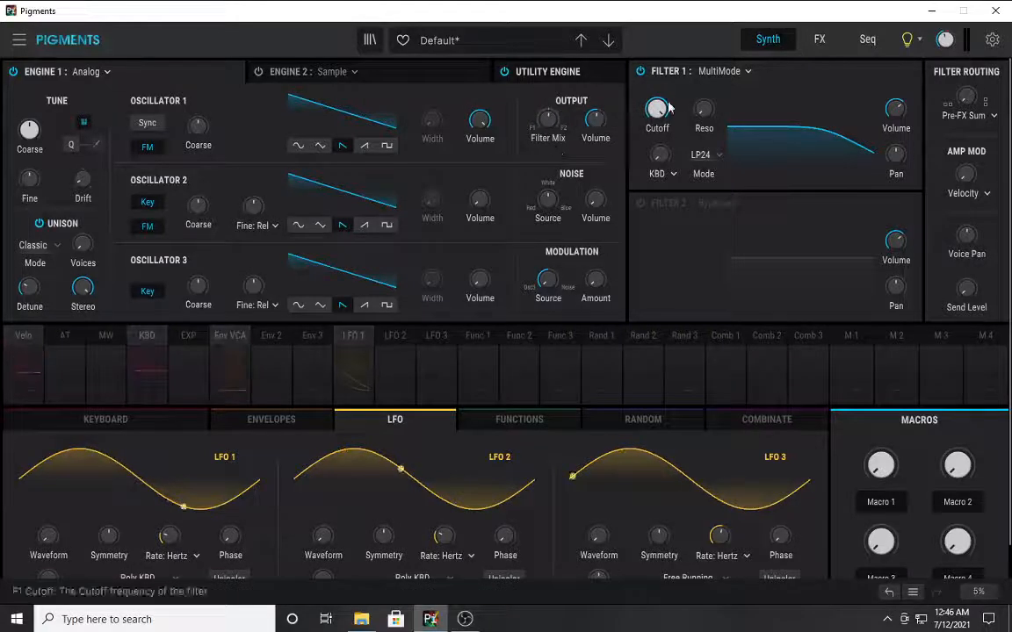
{"action": "left_click", "coordinate": [642, 72]}
{"action": "left_click", "coordinate": [642, 72]}
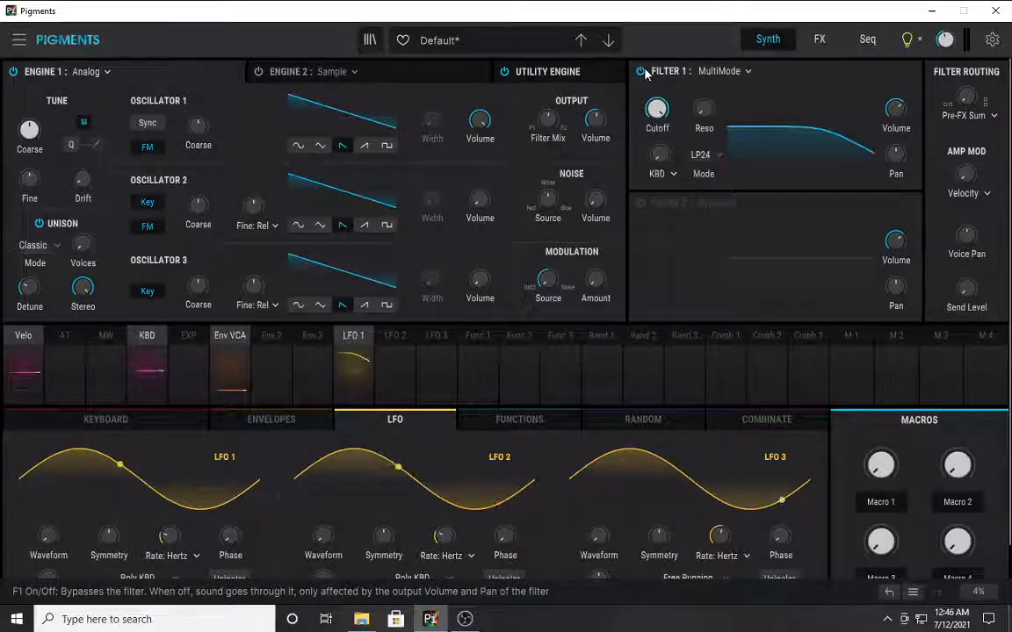
{"action": "left_click", "coordinate": [643, 206]}
{"action": "left_click", "coordinate": [643, 206]}
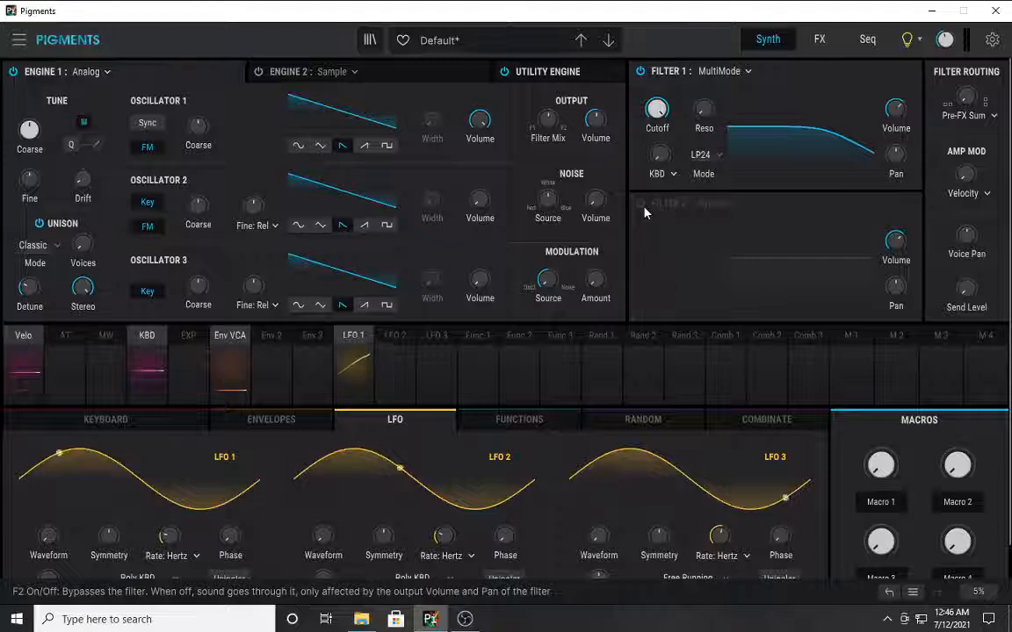
{"action": "left_click", "coordinate": [643, 207]}
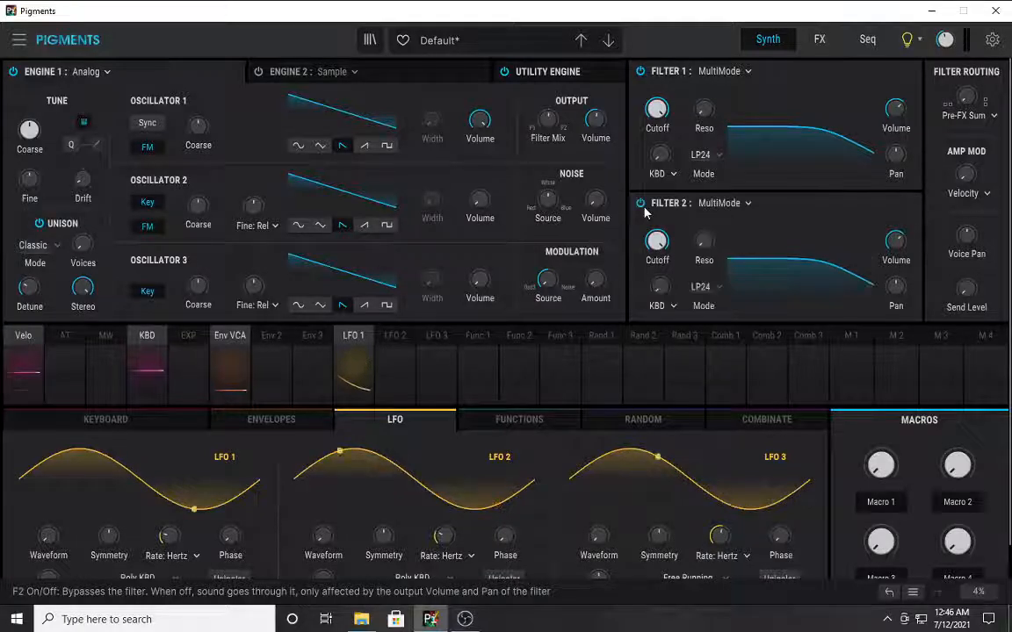
Step: Review the filter types and MultiMode filter modes offered for Filter 1, and look over Engine 2's Sample settings
{"action": "left_click", "coordinate": [718, 70]}
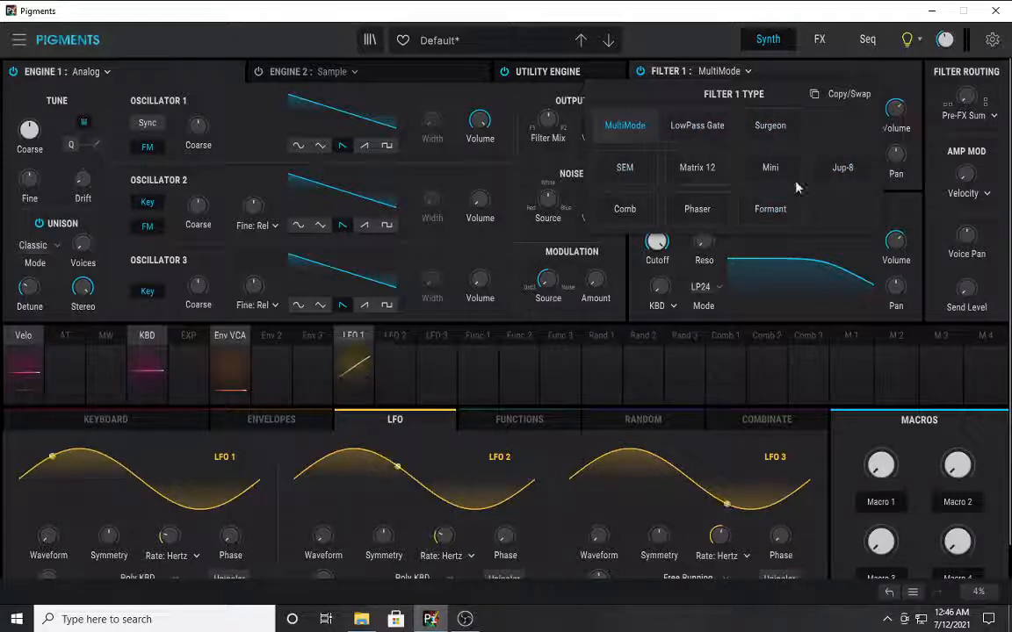
{"action": "left_click", "coordinate": [823, 255]}
{"action": "left_click", "coordinate": [701, 154]}
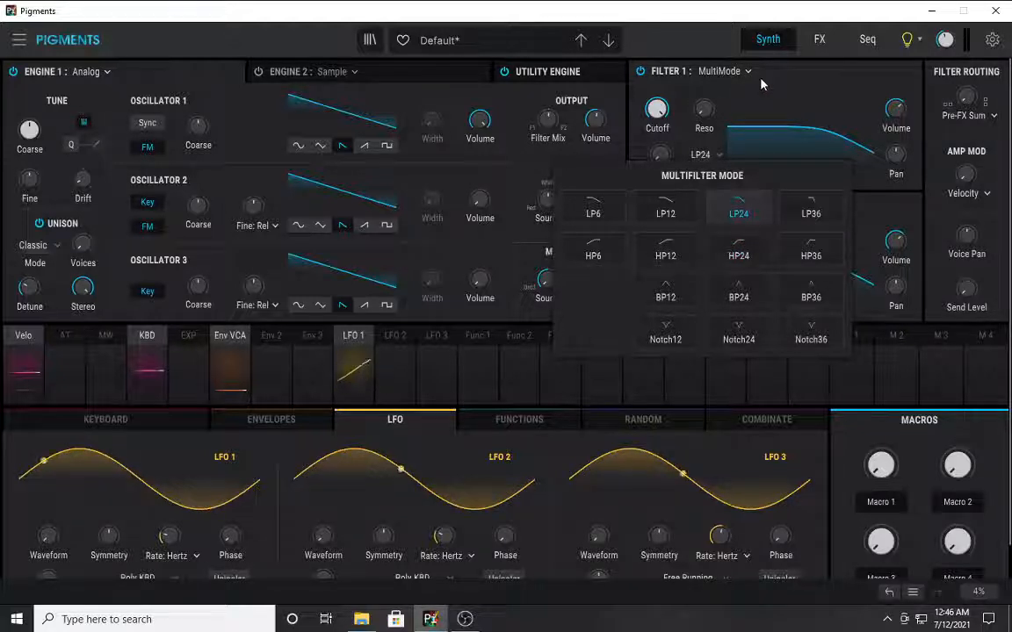
{"action": "left_click", "coordinate": [432, 99]}
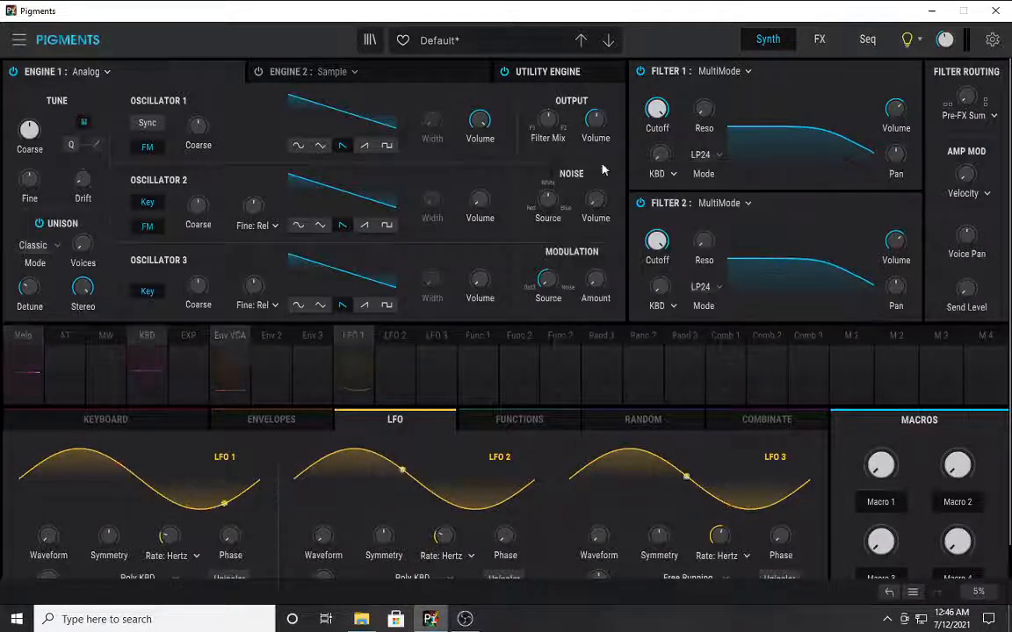
{"action": "left_click", "coordinate": [300, 72]}
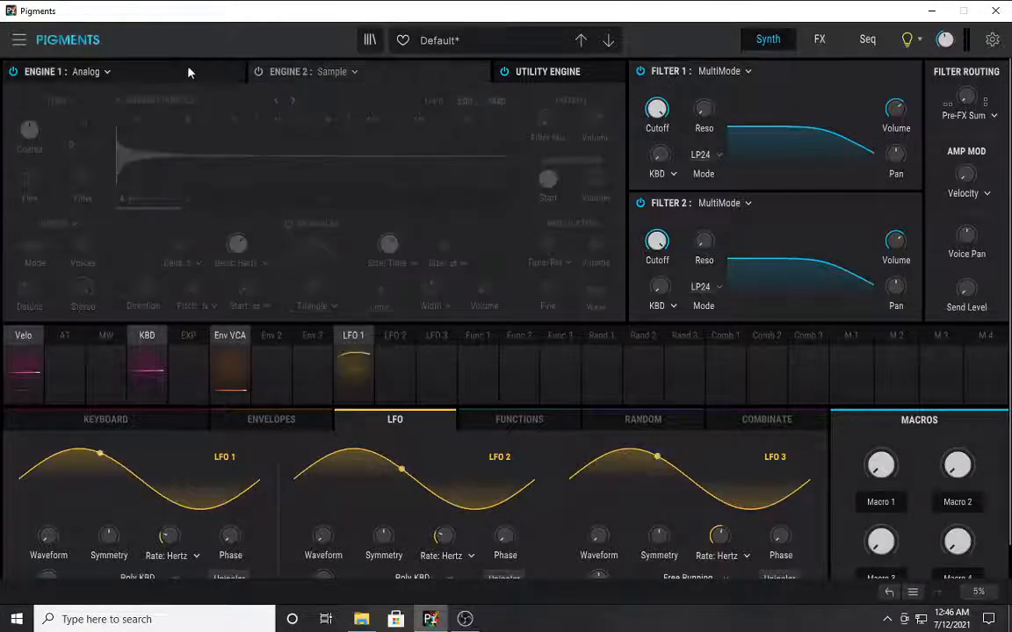
{"action": "left_click", "coordinate": [163, 81]}
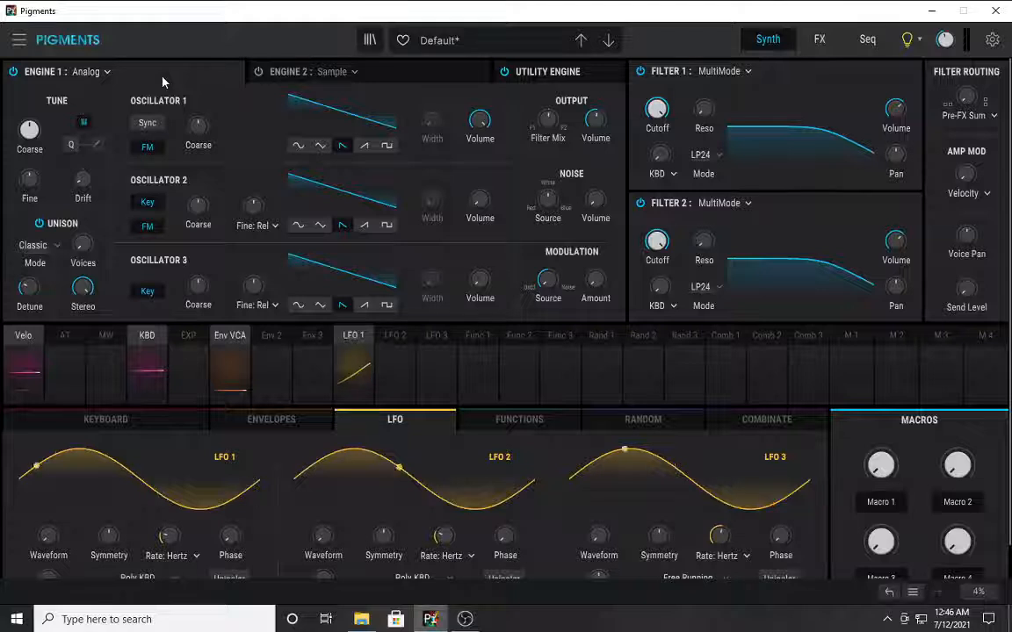
{"action": "left_click", "coordinate": [309, 73]}
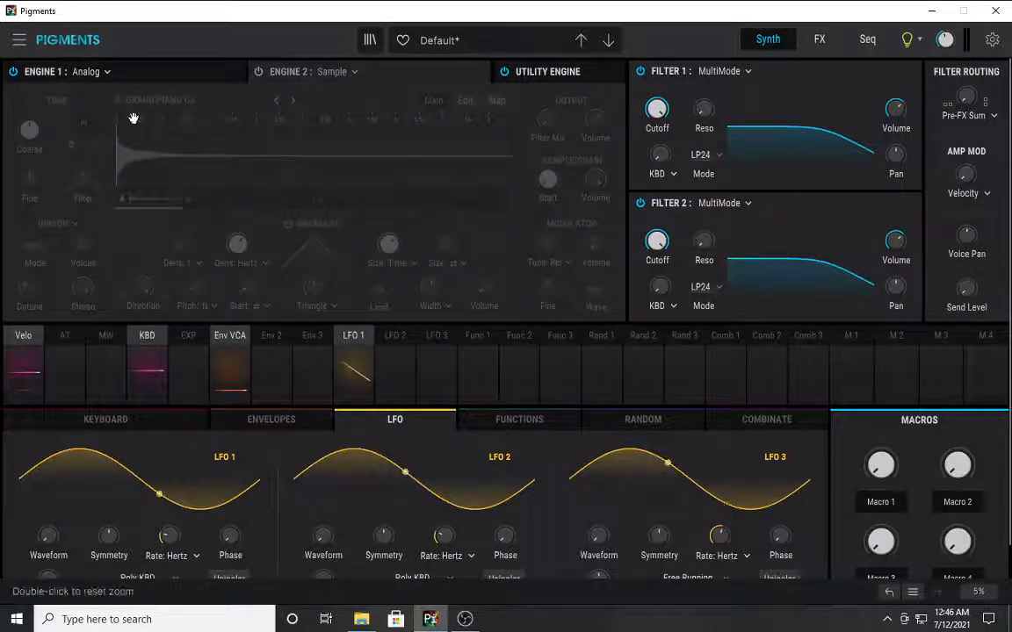
Step: Change Engine 1 to the Sample type with Granular synthesis turned on, and show the Keyboard settings
{"action": "left_click", "coordinate": [104, 73]}
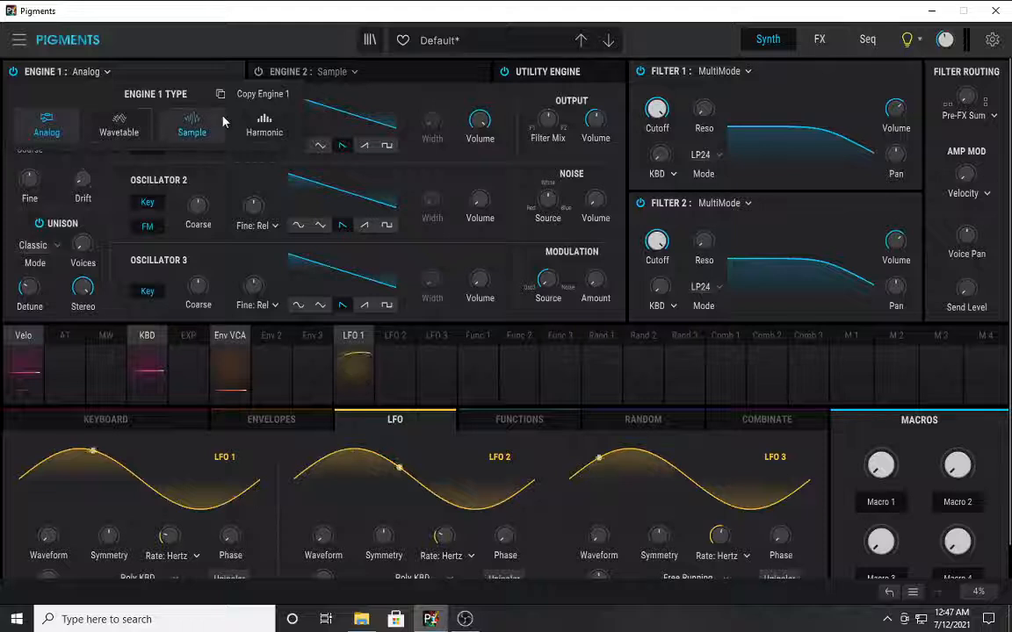
{"action": "left_click", "coordinate": [204, 132]}
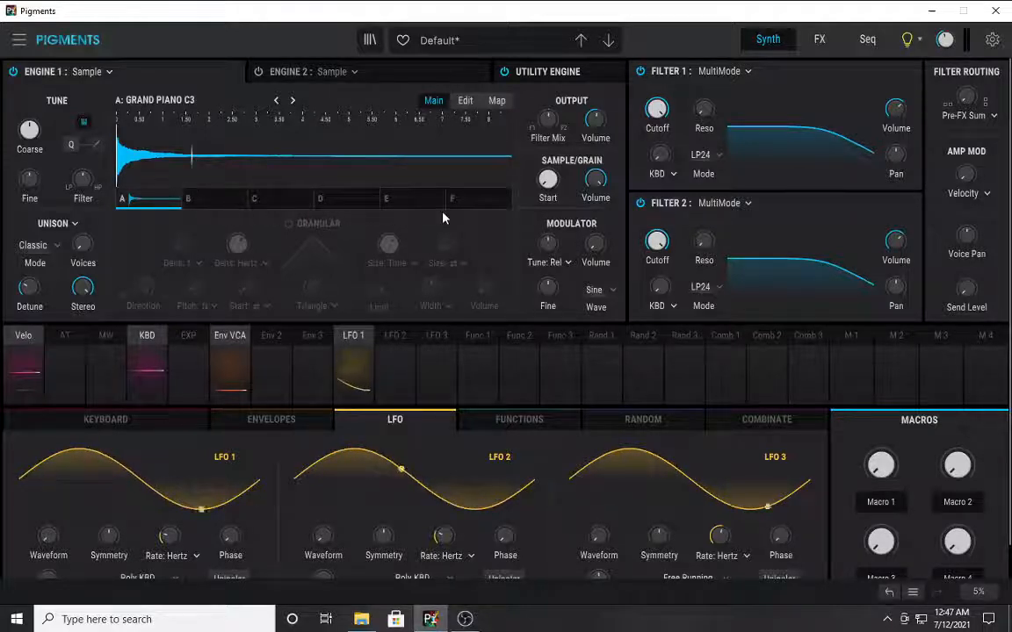
{"action": "left_click", "coordinate": [289, 224]}
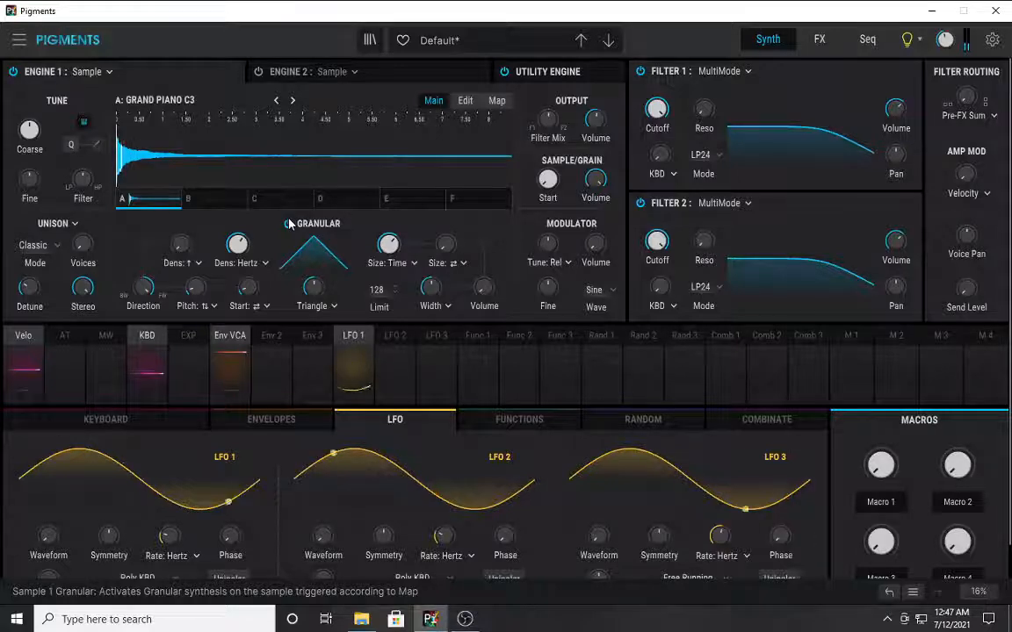
{"action": "left_click", "coordinate": [190, 425]}
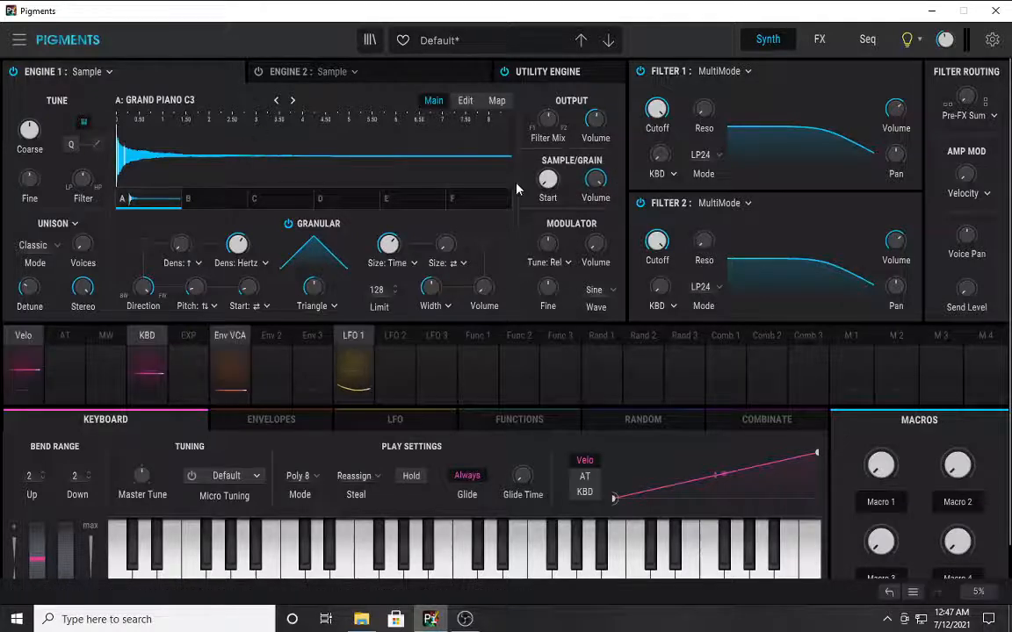
Step: Change Engine 1 to the Harmonic type and set its partial limit to 512
{"action": "left_click", "coordinate": [91, 70]}
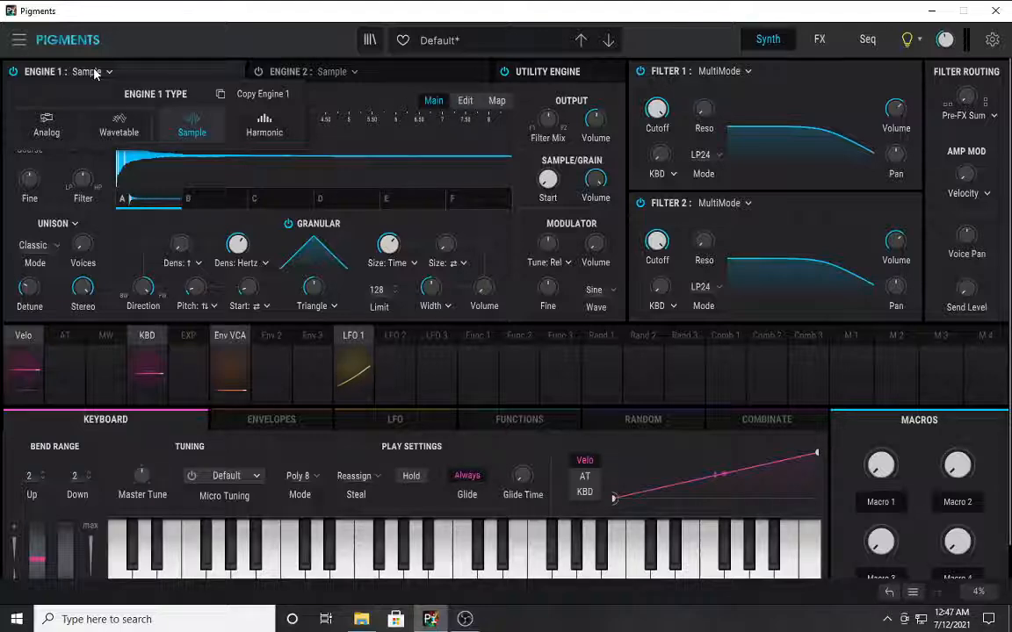
{"action": "left_click", "coordinate": [264, 124]}
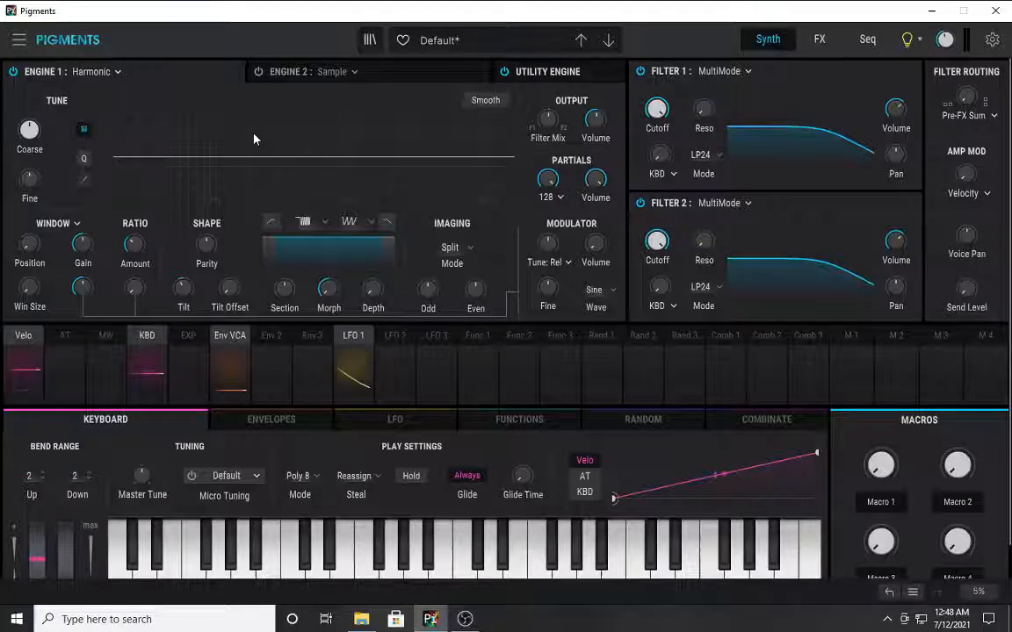
{"action": "left_click", "coordinate": [560, 198]}
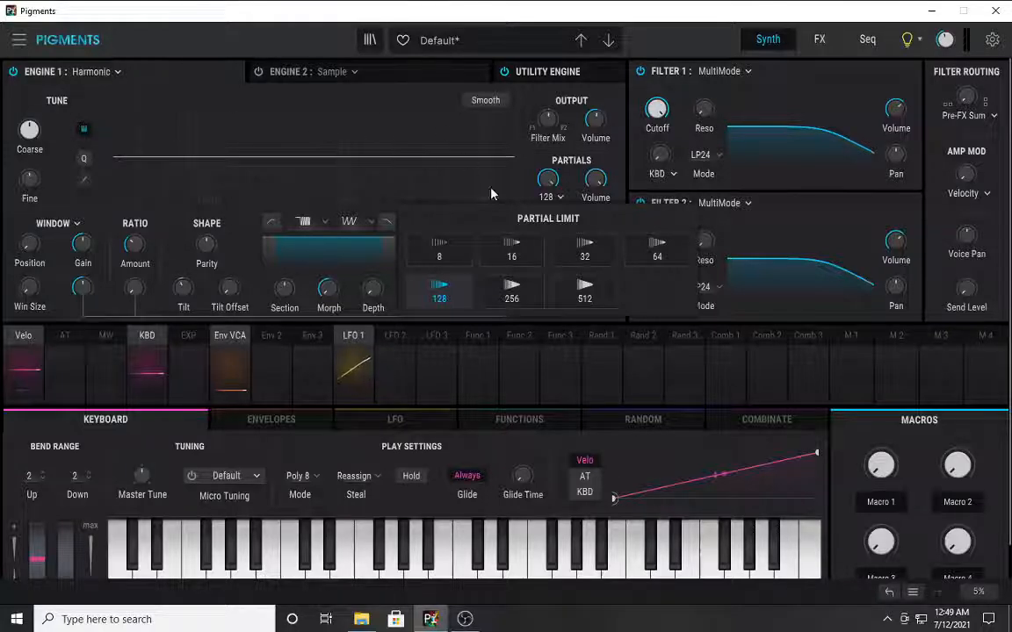
{"action": "left_click", "coordinate": [584, 297]}
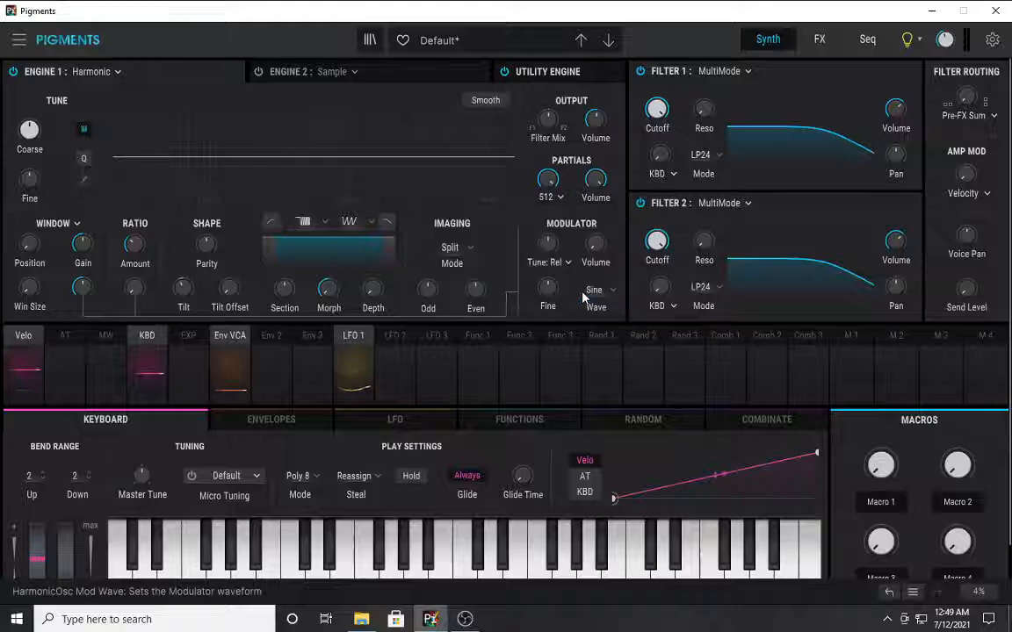
{"action": "left_click", "coordinate": [551, 196]}
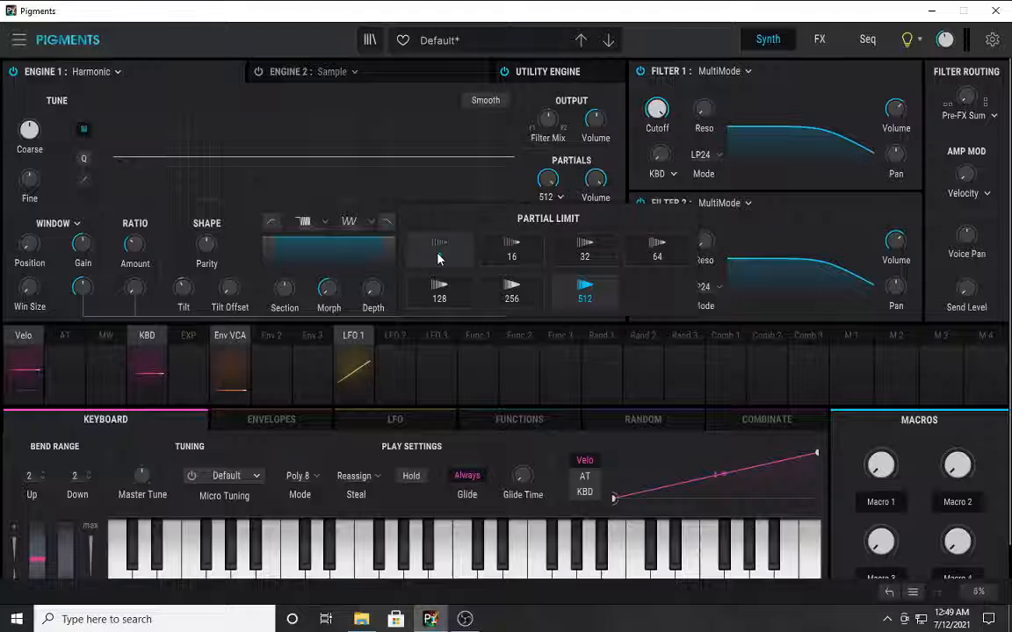
{"action": "left_click", "coordinate": [472, 187]}
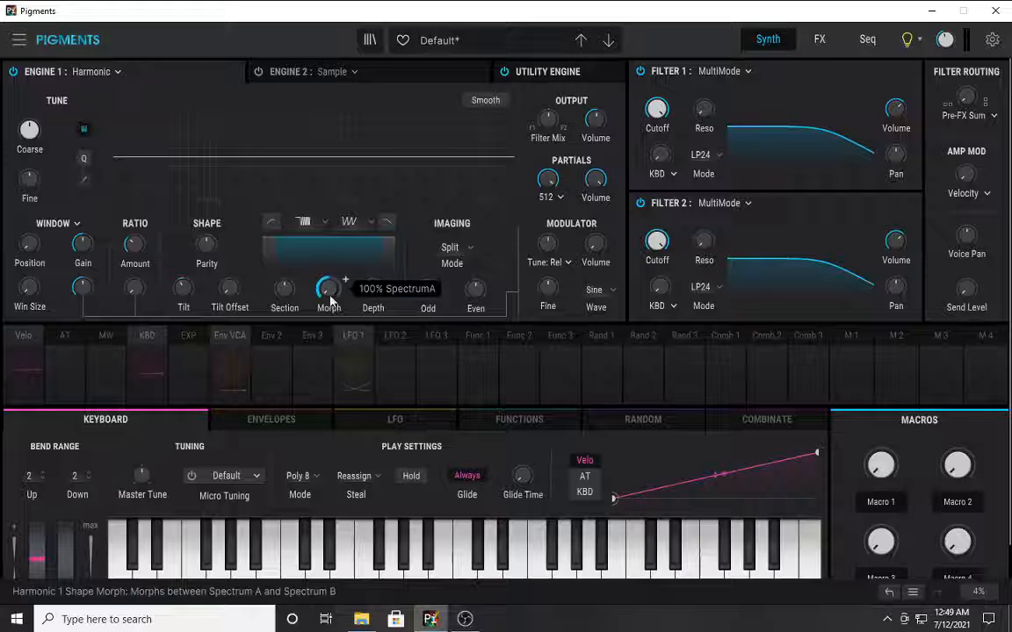
Step: Shift the Harmonic engine's Morph partway toward Spectrum B, and set its Imaging mode to Random with raised Rate and Depth
{"action": "mouse_move", "coordinate": [336, 298]}
{"action": "left_mouse_down"}
{"action": "mouse_move", "coordinate": [345, 254]}
{"action": "mouse_move", "coordinate": [345, 279]}
{"action": "left_mouse_up"}
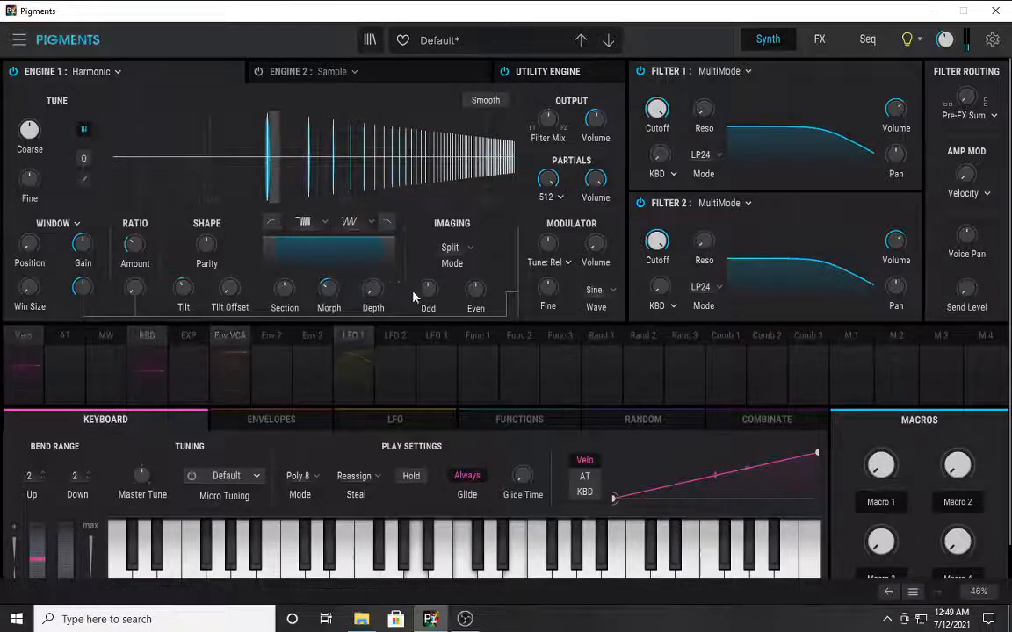
{"action": "left_click_drag", "start_coordinate": [428, 288], "coordinate": [493, 281]}
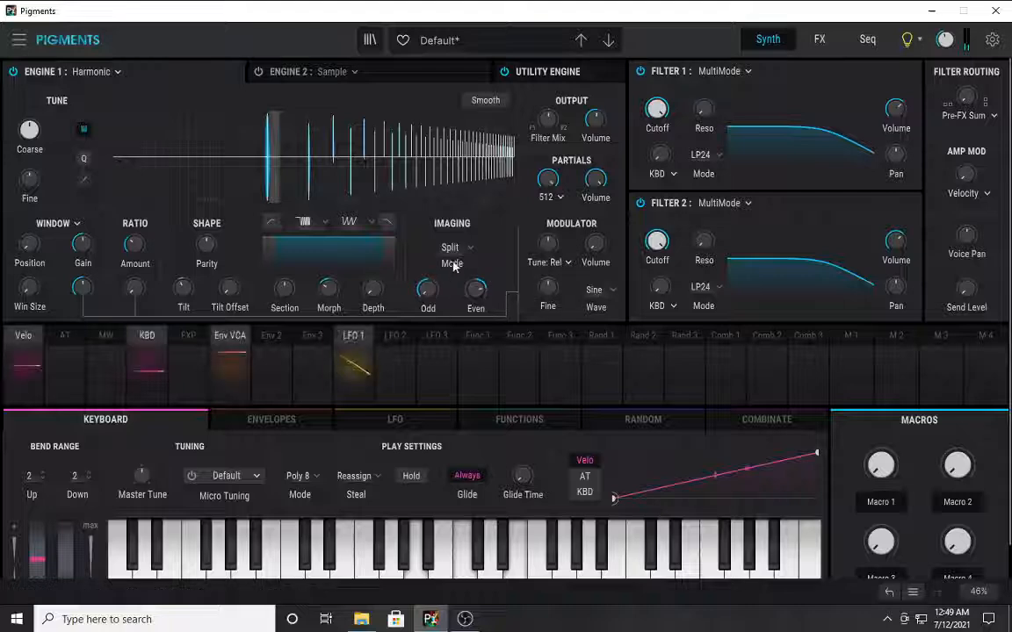
{"action": "left_click", "coordinate": [454, 265]}
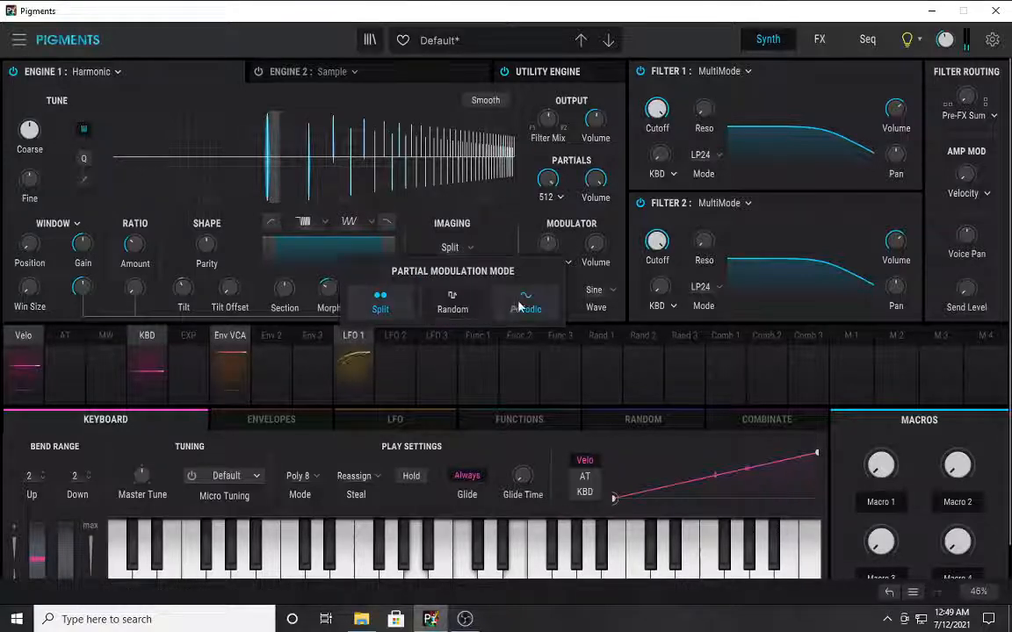
{"action": "left_click", "coordinate": [452, 301]}
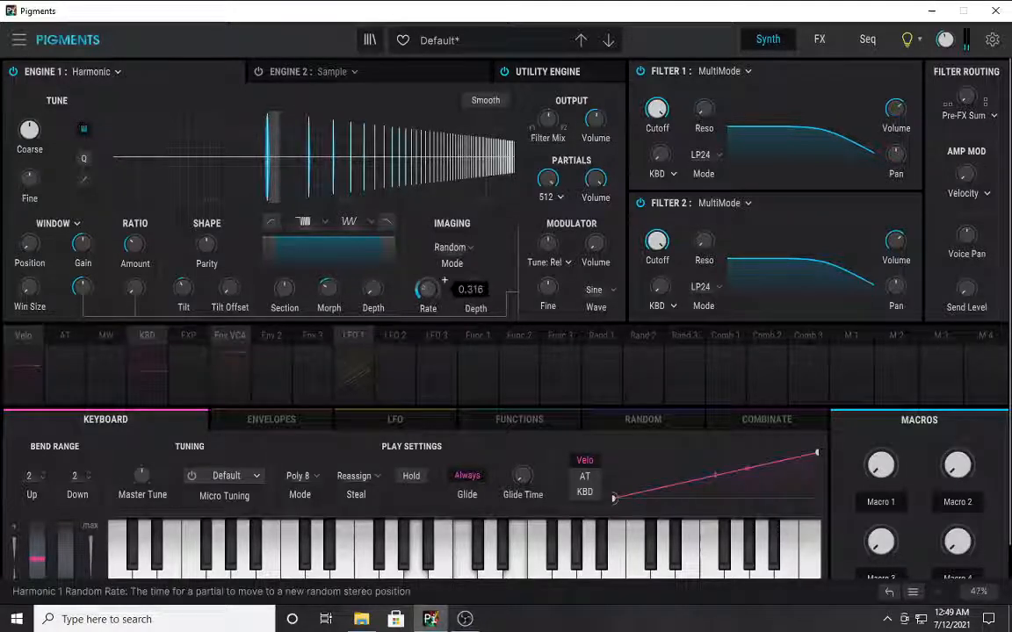
{"action": "left_click_drag", "start_coordinate": [475, 291], "coordinate": [475, 264]}
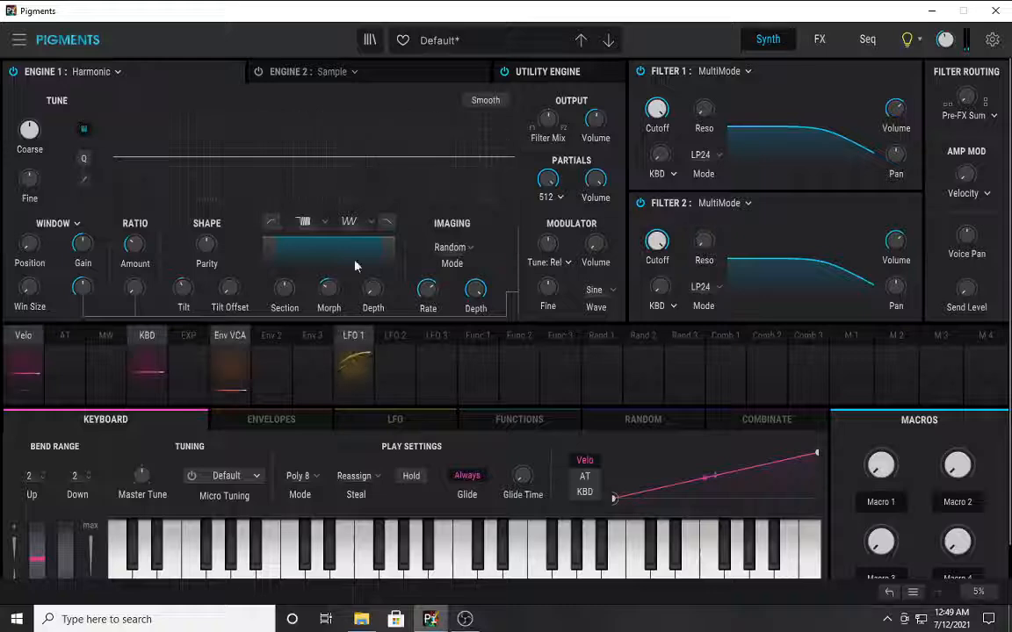
Step: Choose RComb as the Harmonic engine's Spectrum A, and change Engine 1 to the Sample type
{"action": "left_click", "coordinate": [303, 222]}
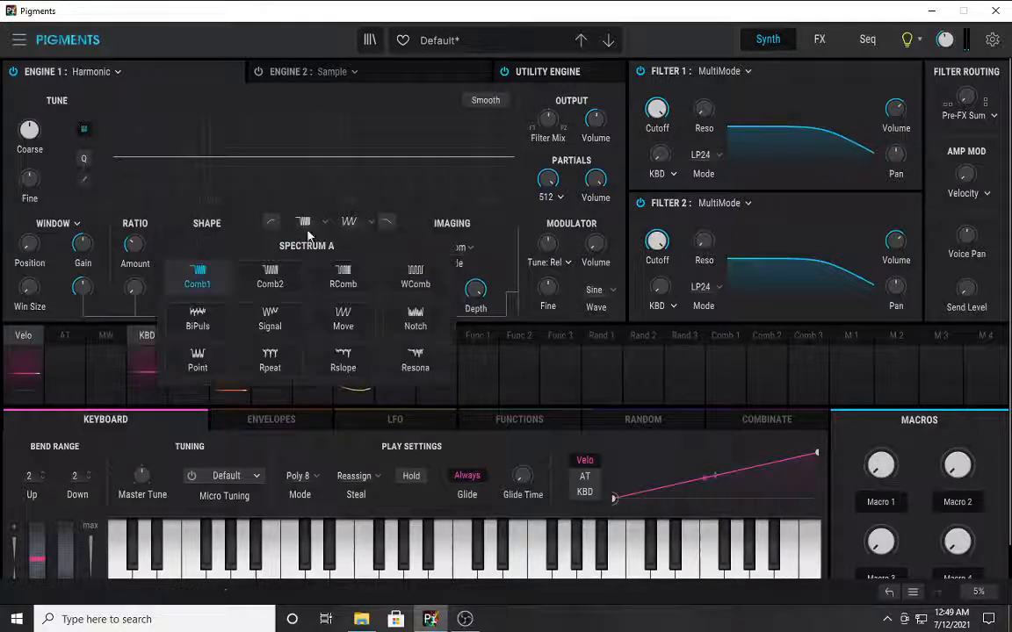
{"action": "left_click", "coordinate": [346, 280]}
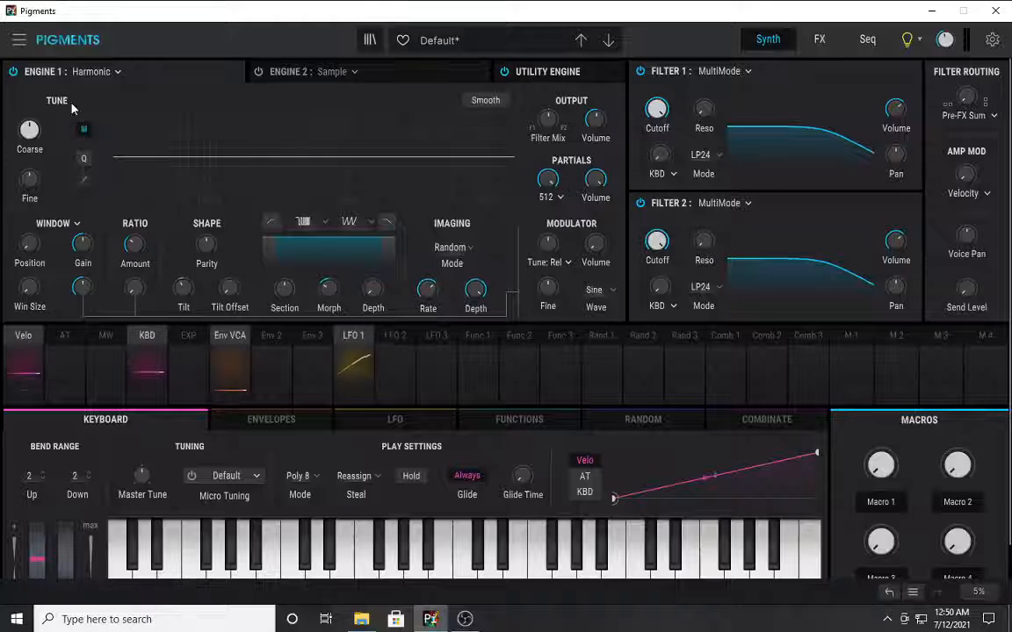
{"action": "left_click", "coordinate": [116, 73]}
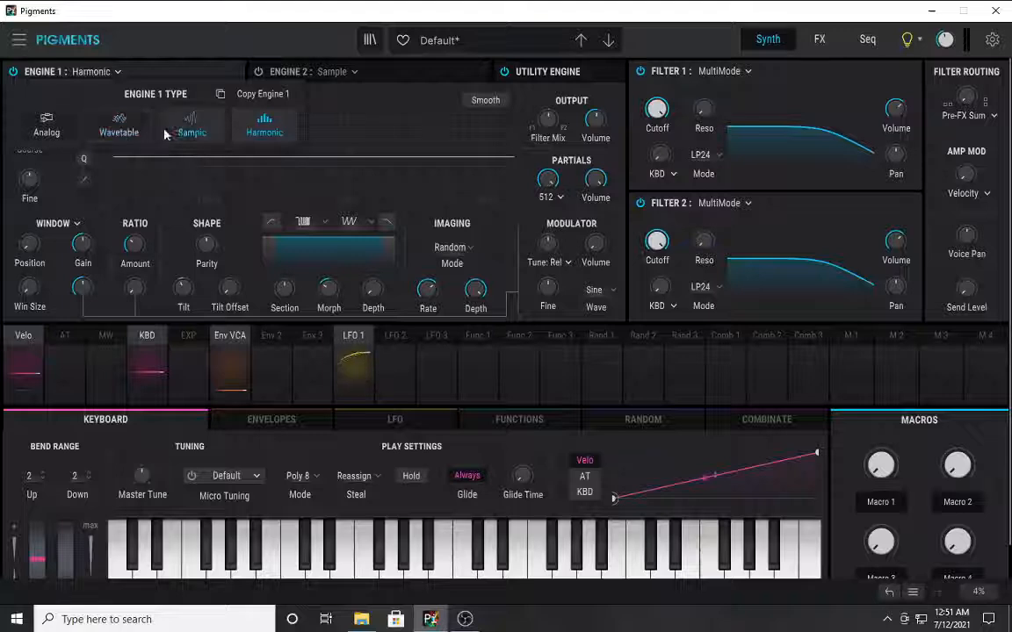
{"action": "left_click", "coordinate": [204, 129]}
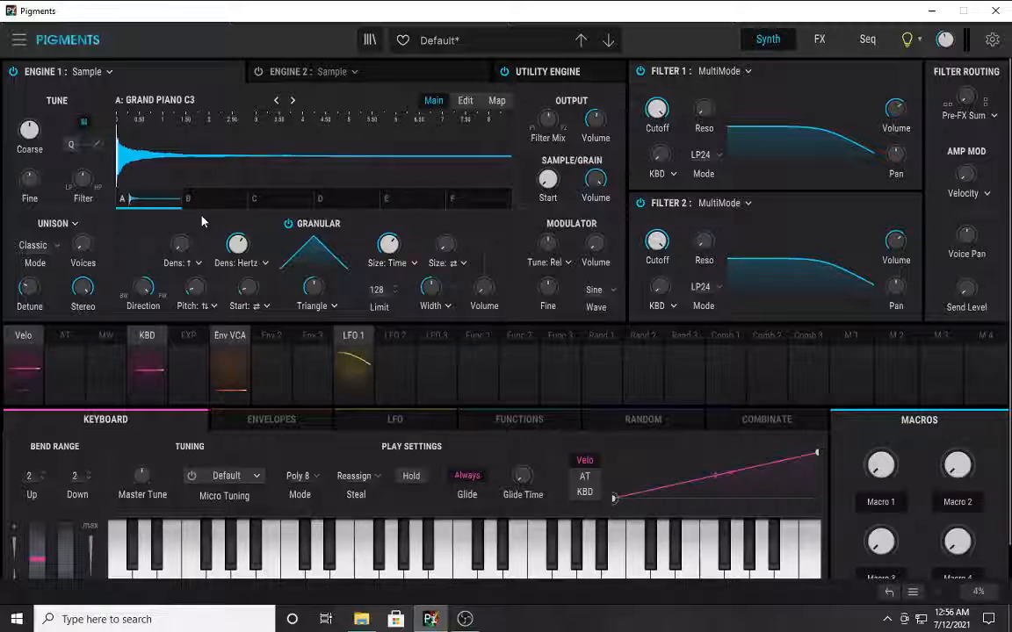
Step: Show the modulation routing of LFO 3, and look through the Envelopes, LFO, Functions, Random and Combinate settings
{"action": "left_click", "coordinate": [437, 339]}
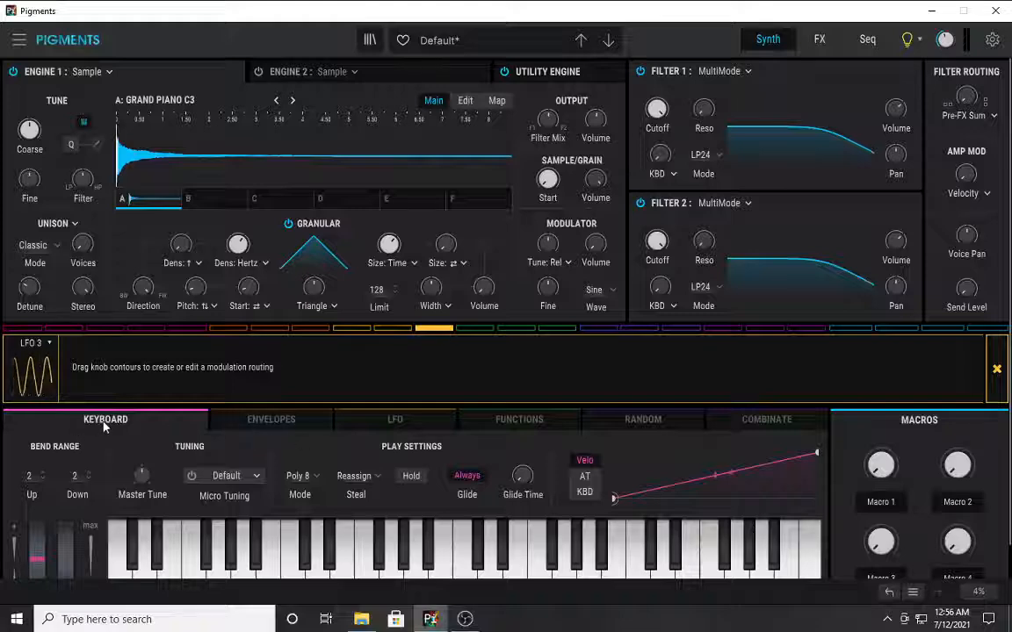
{"action": "left_click", "coordinate": [233, 422]}
{"action": "left_click", "coordinate": [400, 421]}
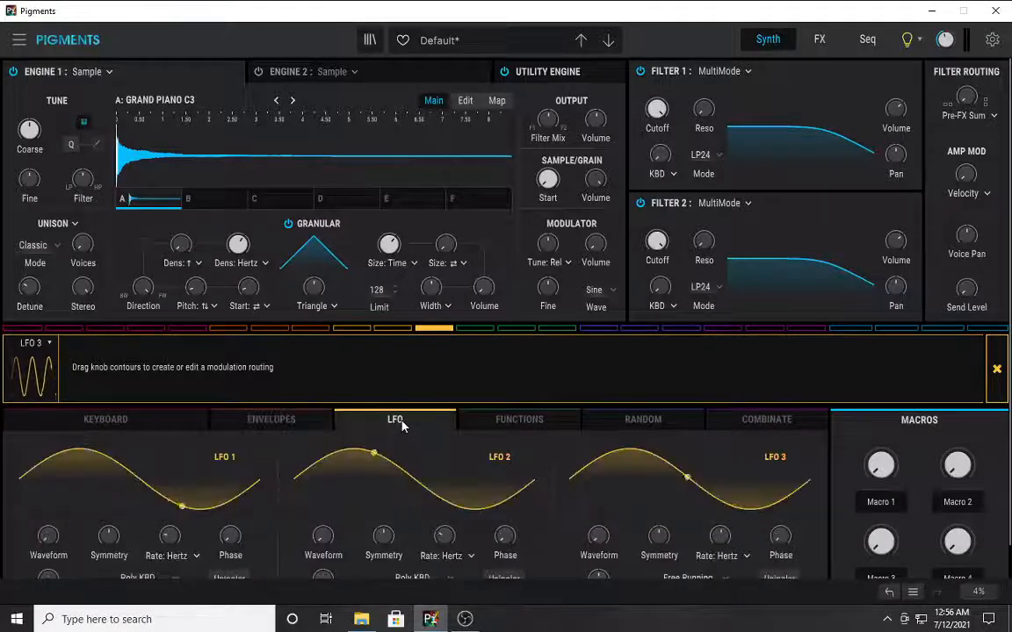
{"action": "left_click", "coordinate": [527, 422]}
{"action": "left_click", "coordinate": [645, 420]}
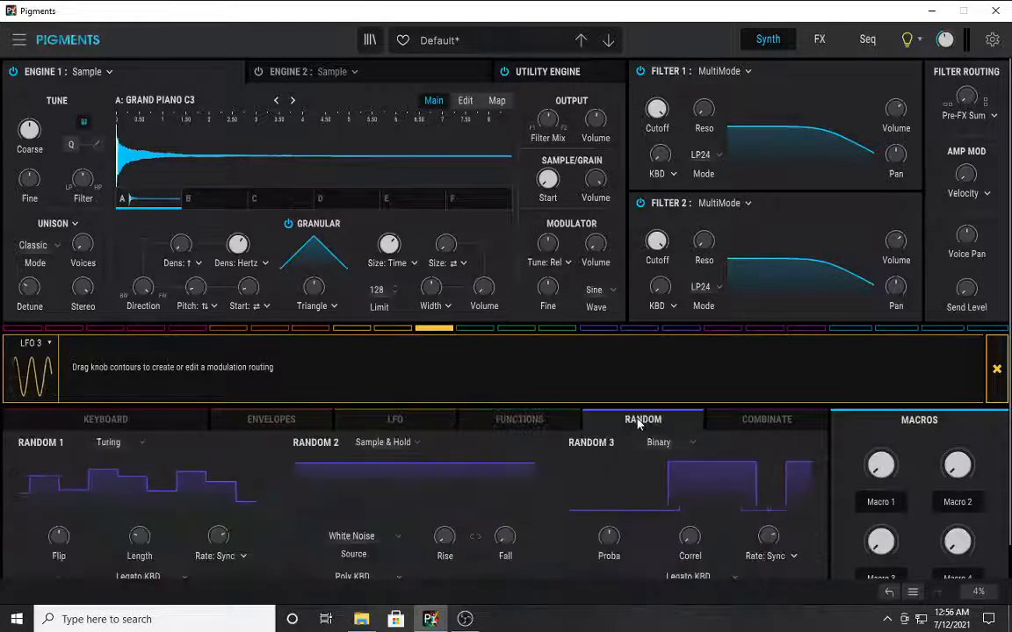
{"action": "left_click", "coordinate": [753, 419]}
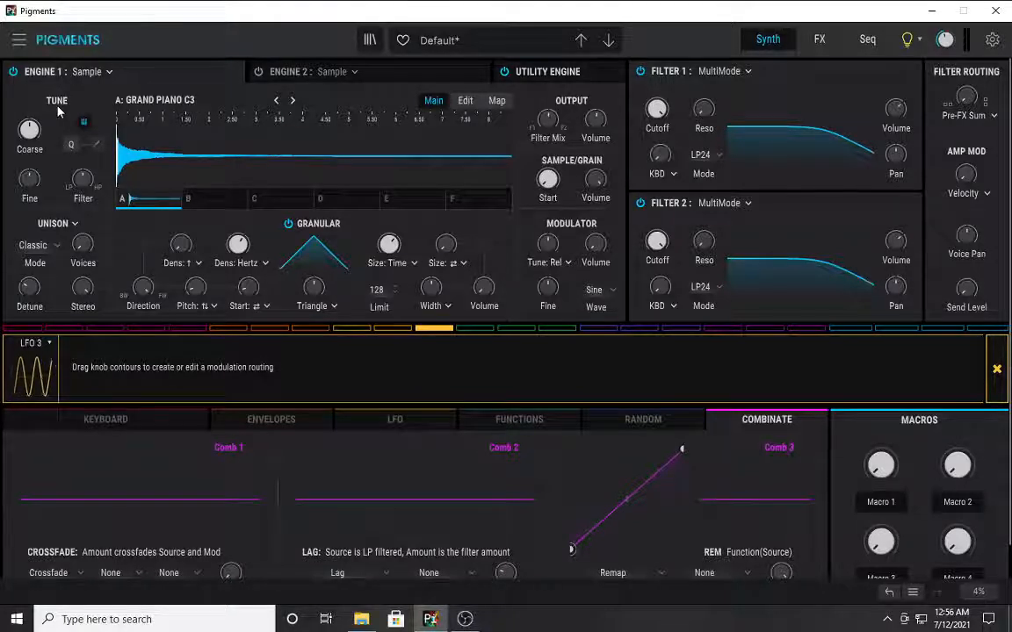
Step: Show Engine 1 as the Analog type, and change it to the Wavetable type
{"action": "left_click", "coordinate": [105, 72]}
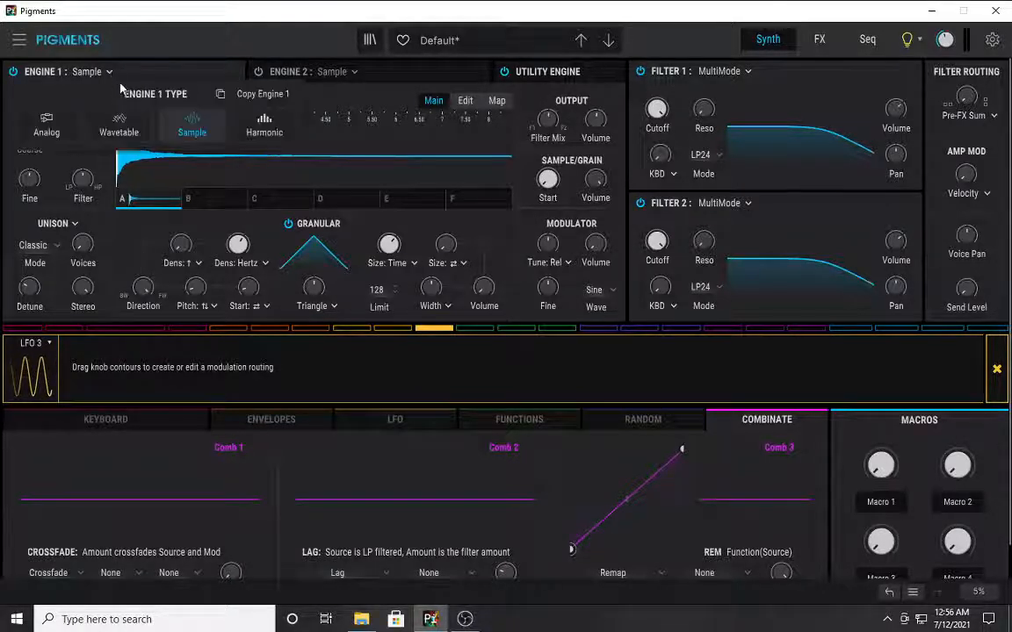
{"action": "left_click", "coordinate": [47, 123]}
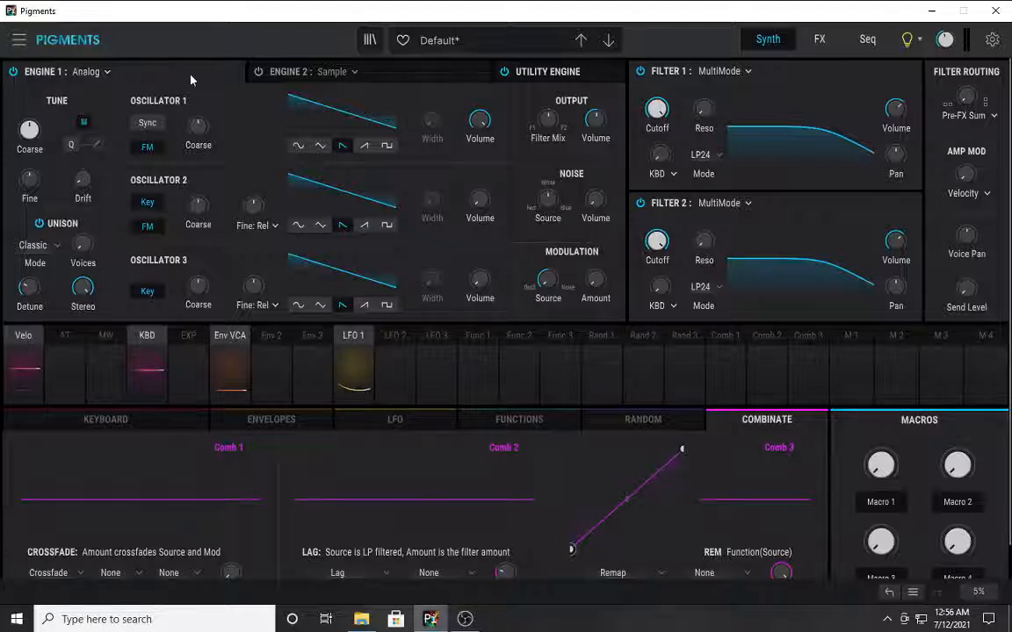
{"action": "left_click", "coordinate": [104, 72]}
{"action": "left_click", "coordinate": [114, 127]}
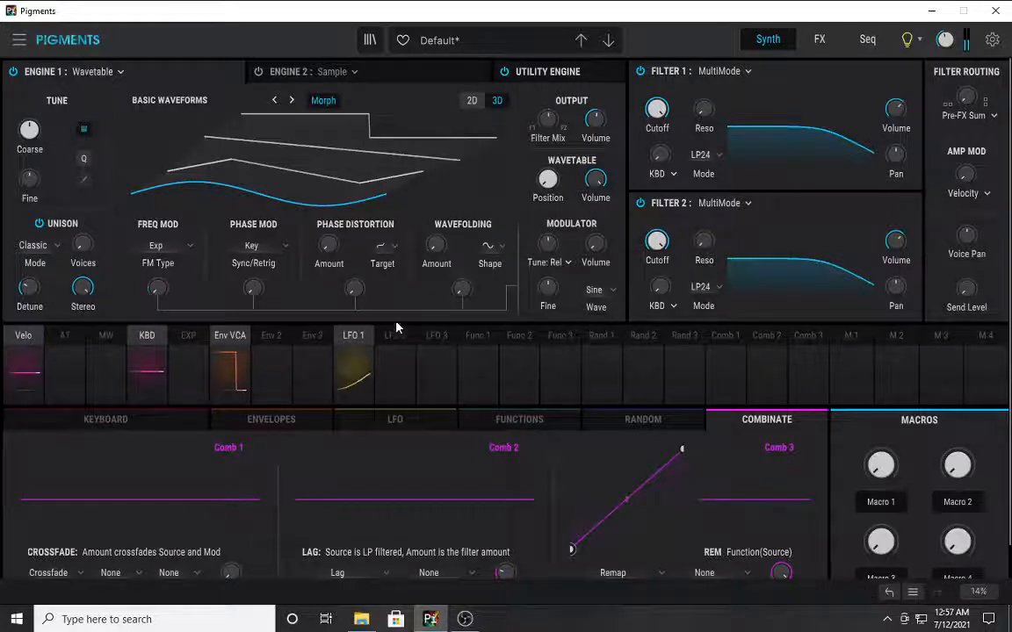
Step: Load the First Look Tutorial preset, and set its master volume to -24.5 dB with the sound design tips shown
{"action": "left_click", "coordinate": [608, 40]}
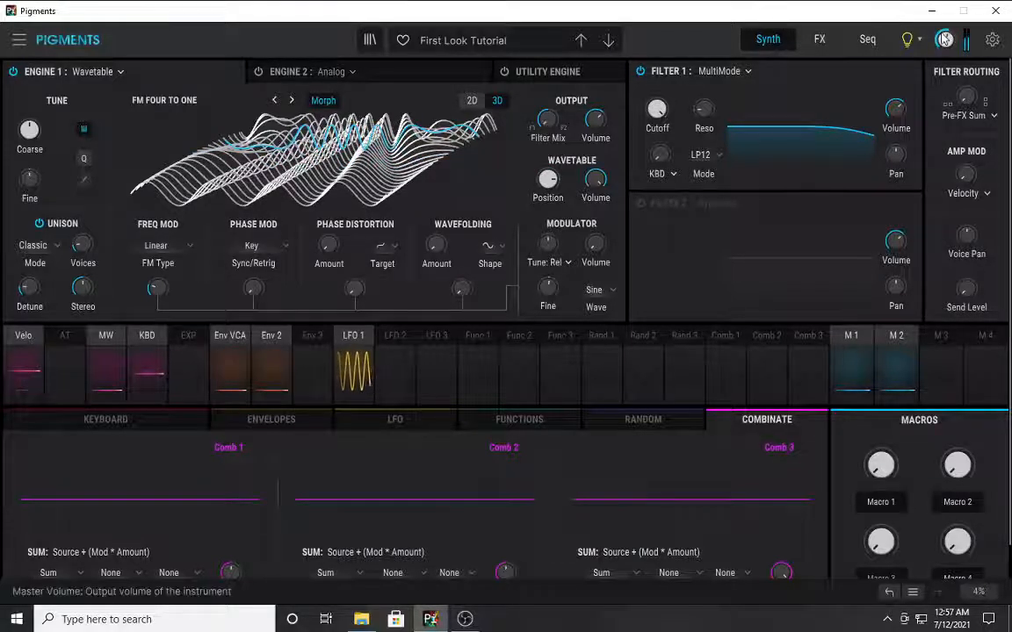
{"action": "left_click_drag", "start_coordinate": [944, 40], "coordinate": [944, 59]}
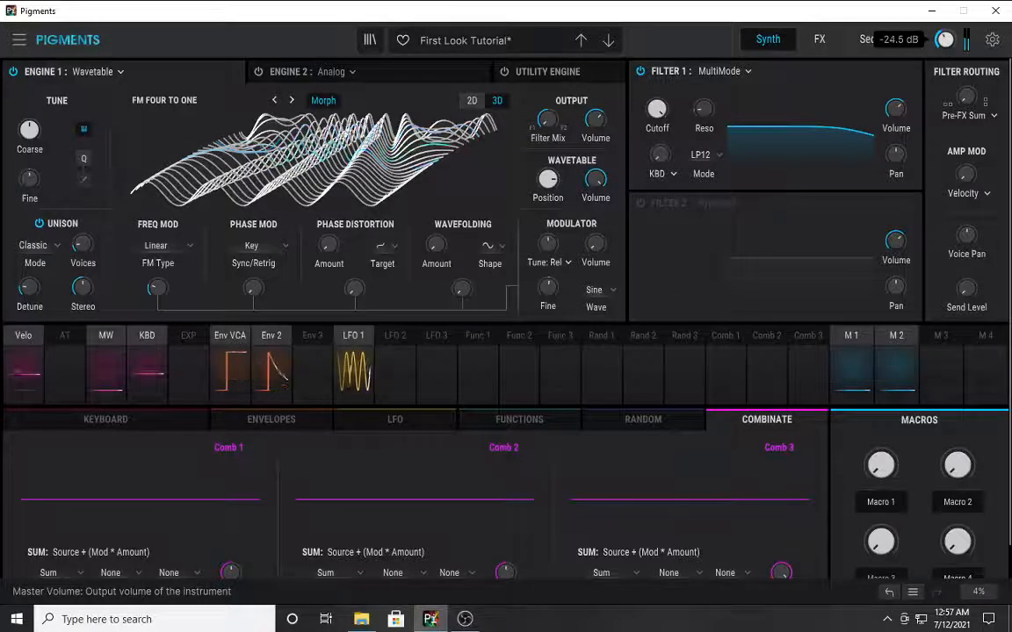
{"action": "left_click", "coordinate": [906, 39]}
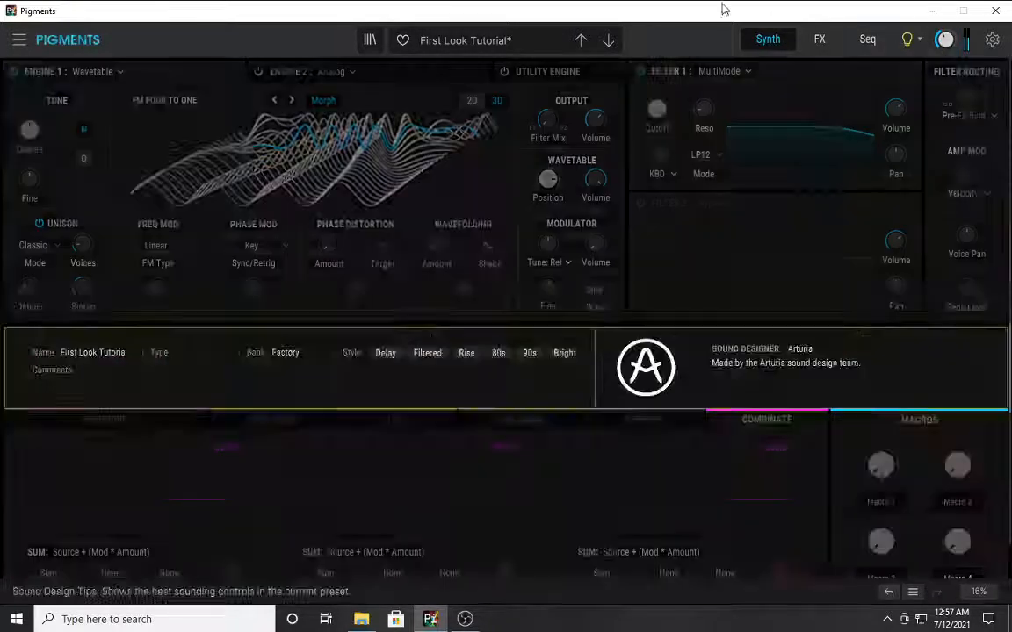
Step: Load the Granular Pad preset, and switch to OBS
{"action": "left_click", "coordinate": [608, 40]}
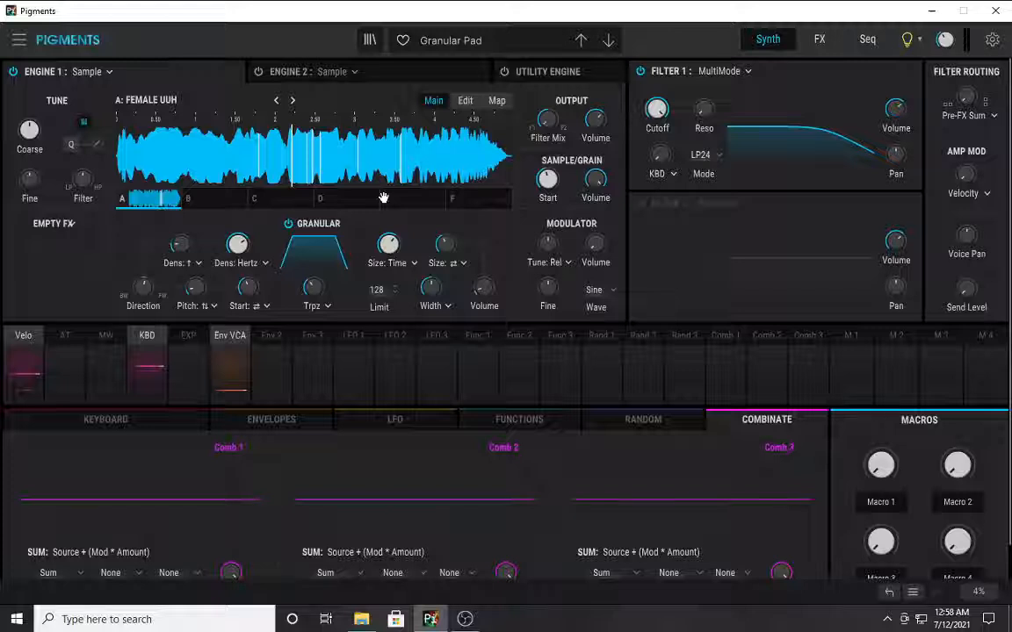
{"action": "mouse_move", "coordinate": [389, 243]}
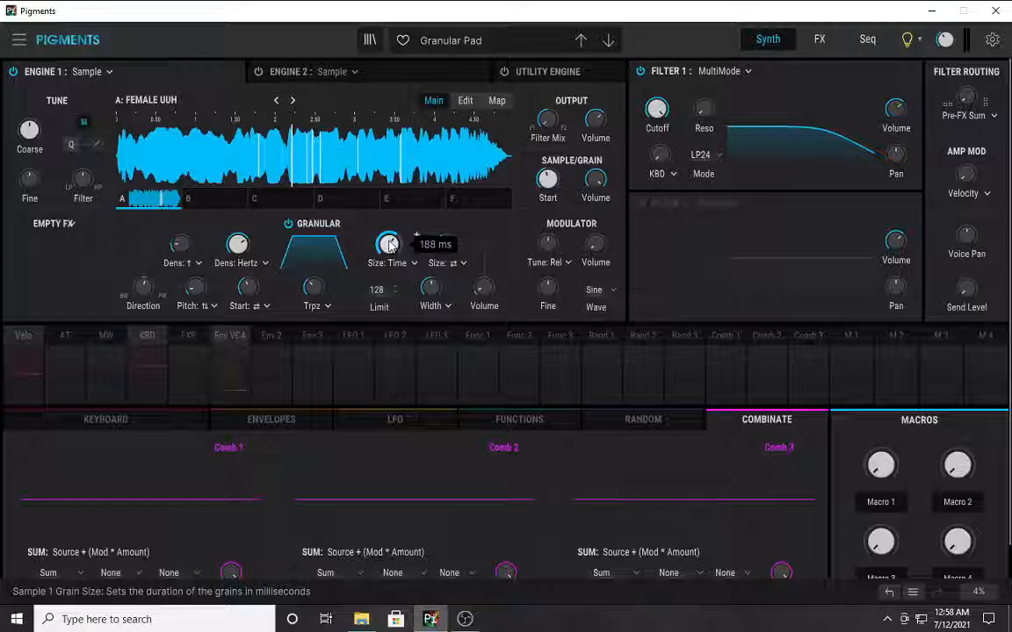
{"action": "left_click", "coordinate": [465, 620]}
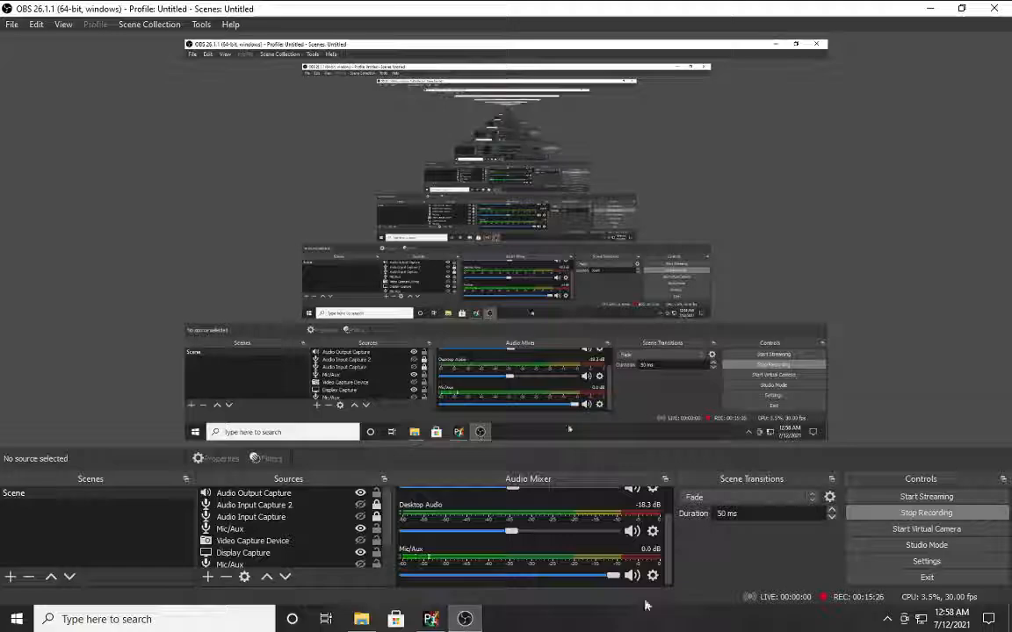